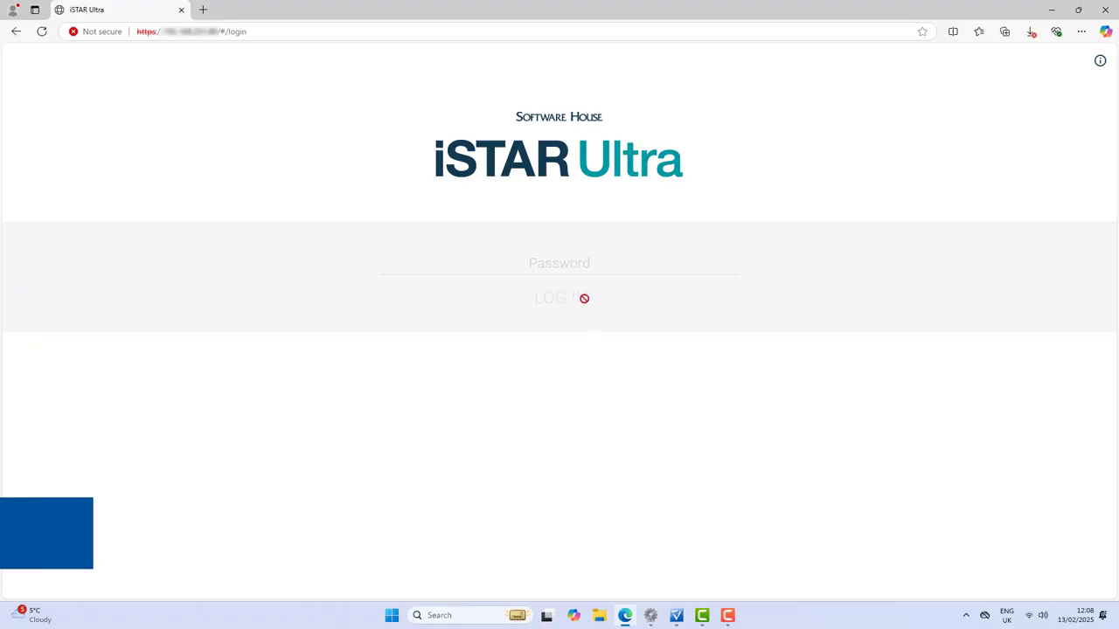
# Log in to the iSTAR Ultra web page with the controller password
pyautogui.click(584, 269)
pyautogui.write('aaaaaaaaaa')
pyautogui.press('Return')
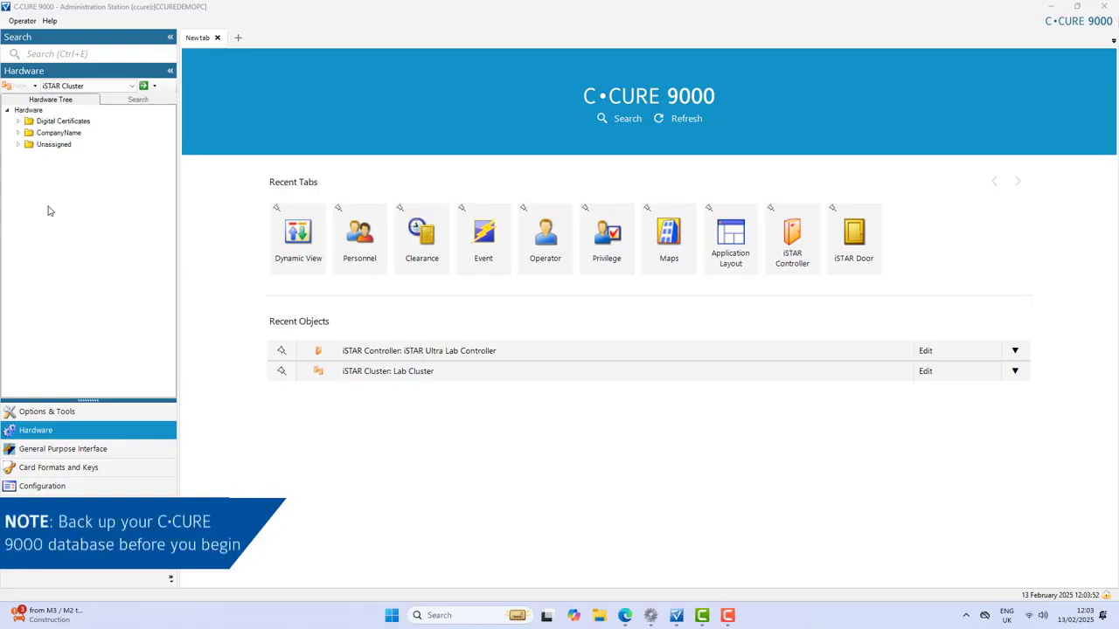
# Edit the iSTAR Ultra controller under CompanyName and set its diagnostic password, entered and confirmed
pyautogui.click(18, 132)
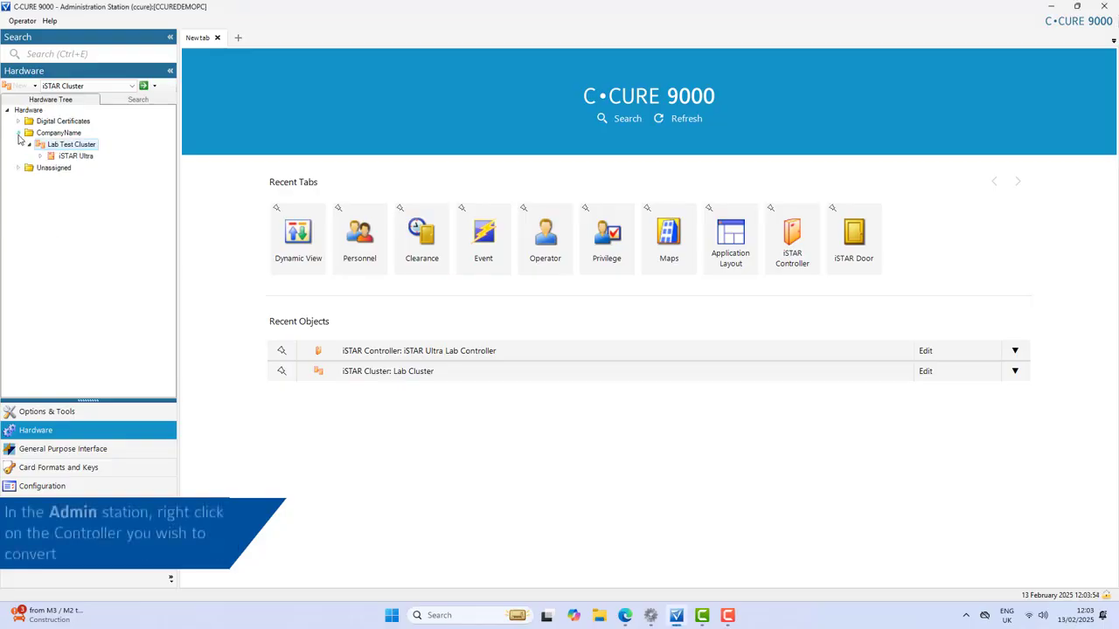
pyautogui.rightClick(64, 158)
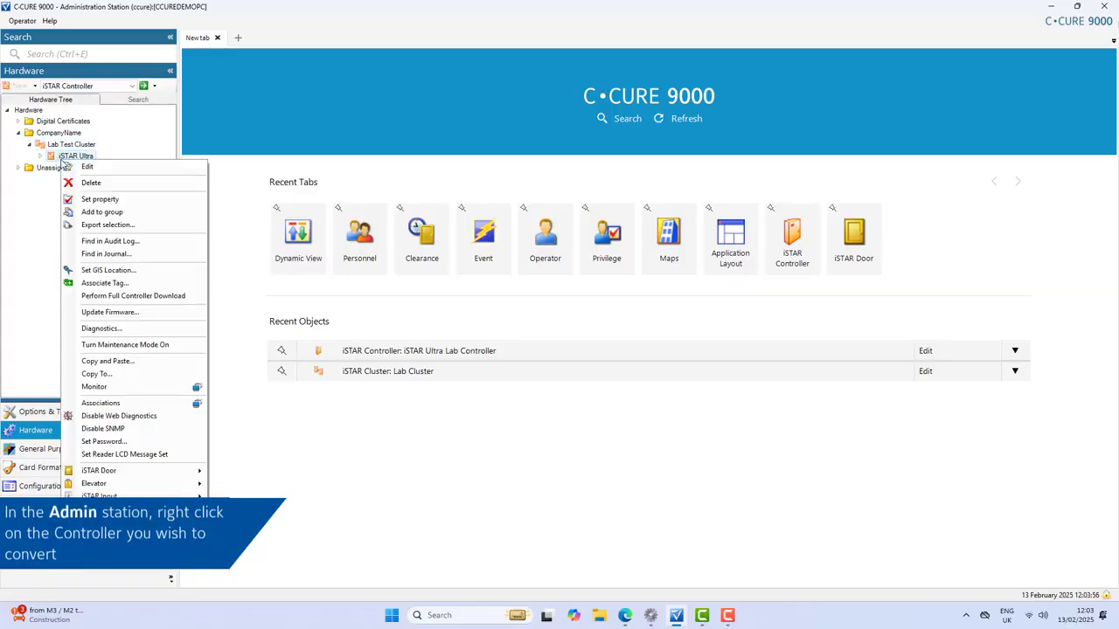
pyautogui.click(89, 172)
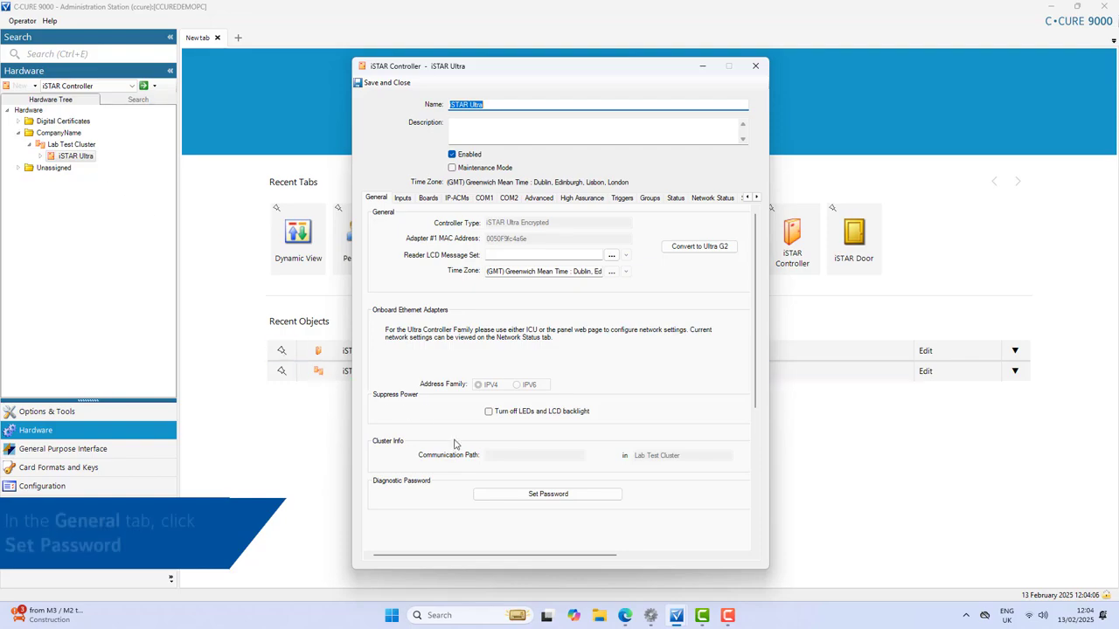
pyautogui.click(497, 497)
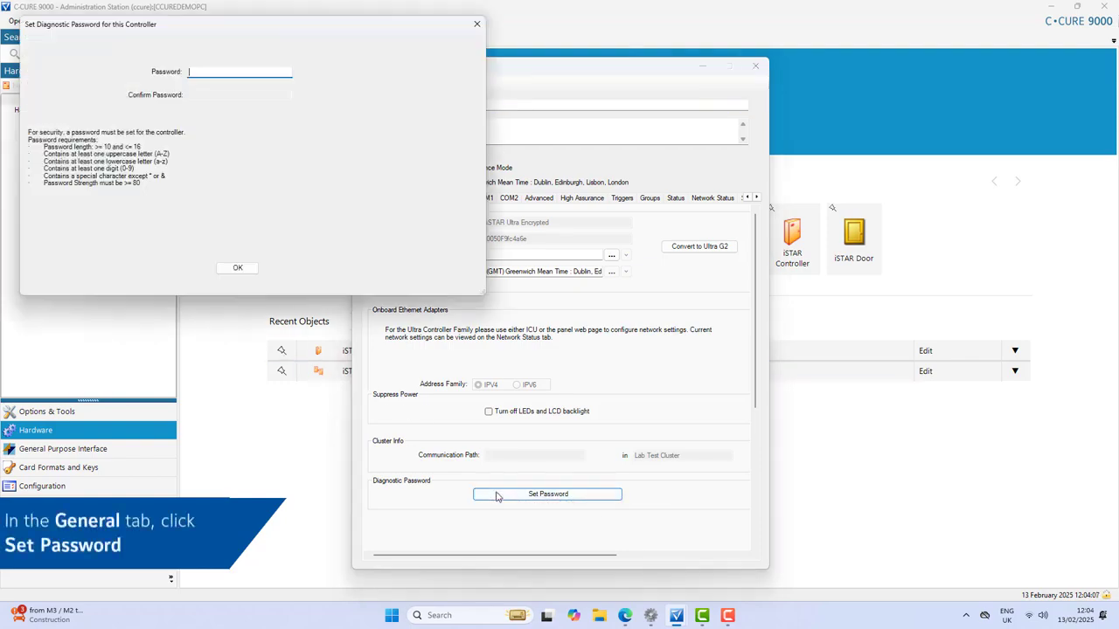
pyautogui.write('admin@1234')
pyautogui.press('Tab')
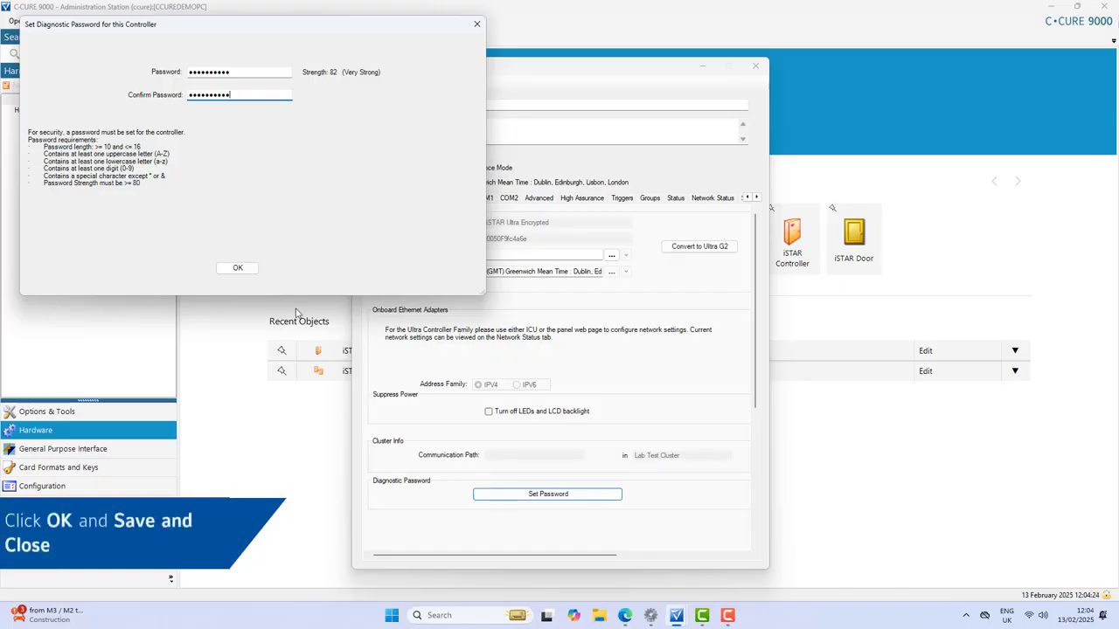
pyautogui.click(249, 273)
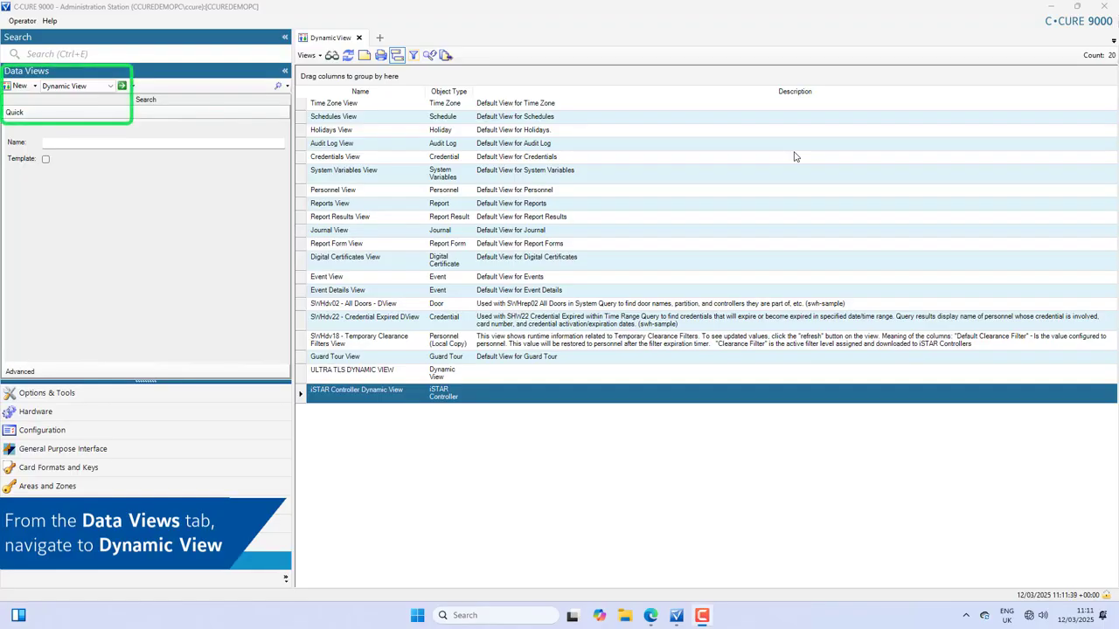
# Pop the iSTAR Controller Dynamic View out of the Dynamic View list into a floating window
pyautogui.rightClick(656, 393)
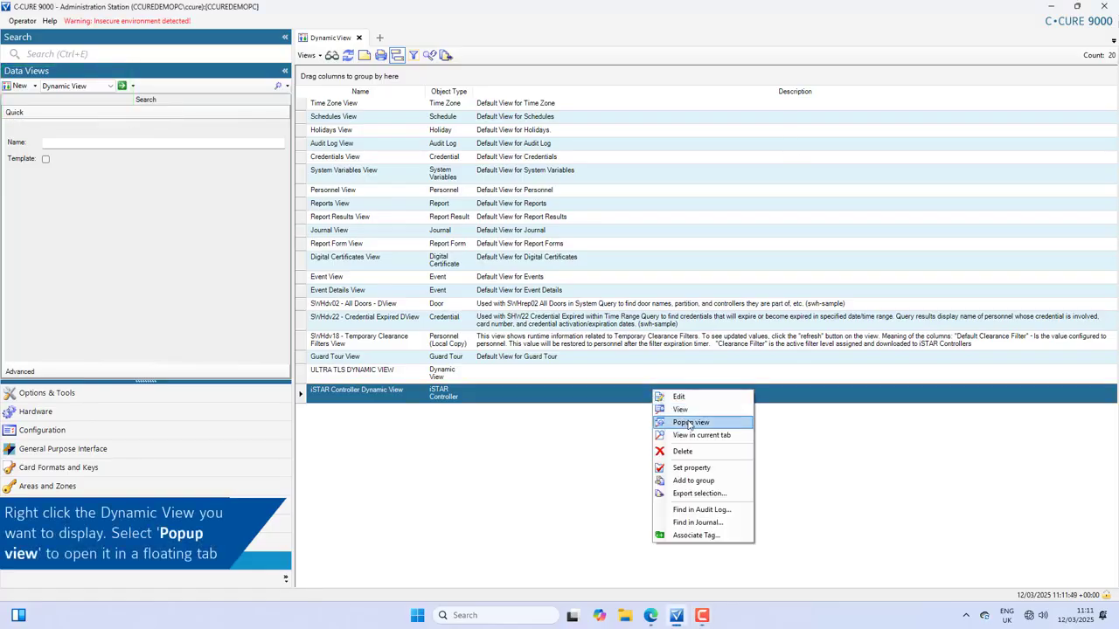
pyautogui.click(690, 423)
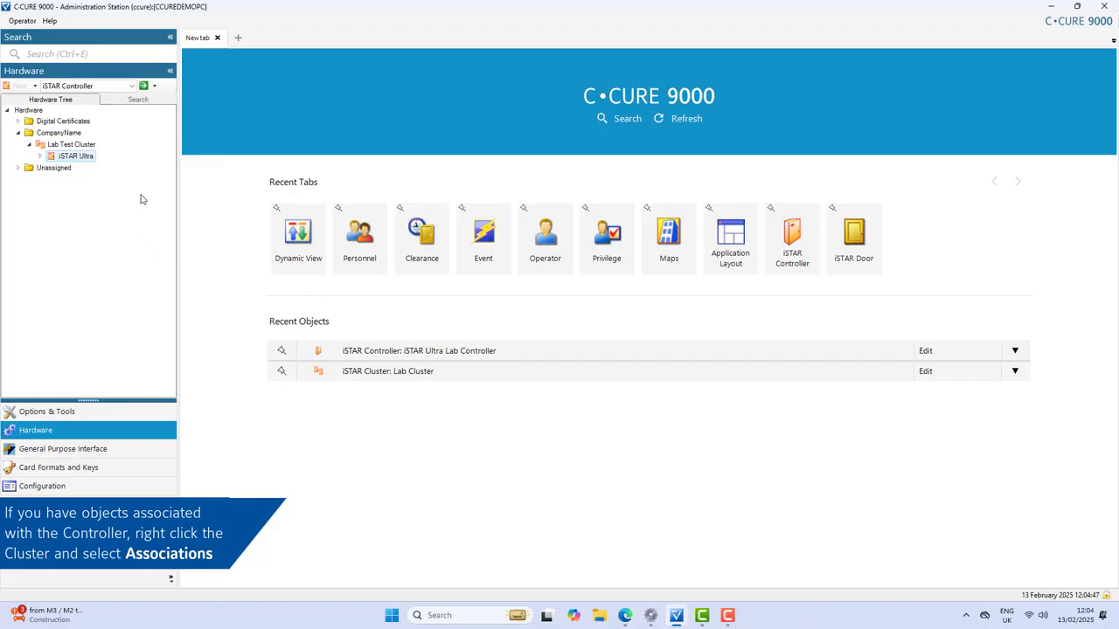
# Confirm Lab Test Cluster's Associations list is empty, then open the cluster for editing
pyautogui.click(92, 145)
pyautogui.rightClick(94, 147)
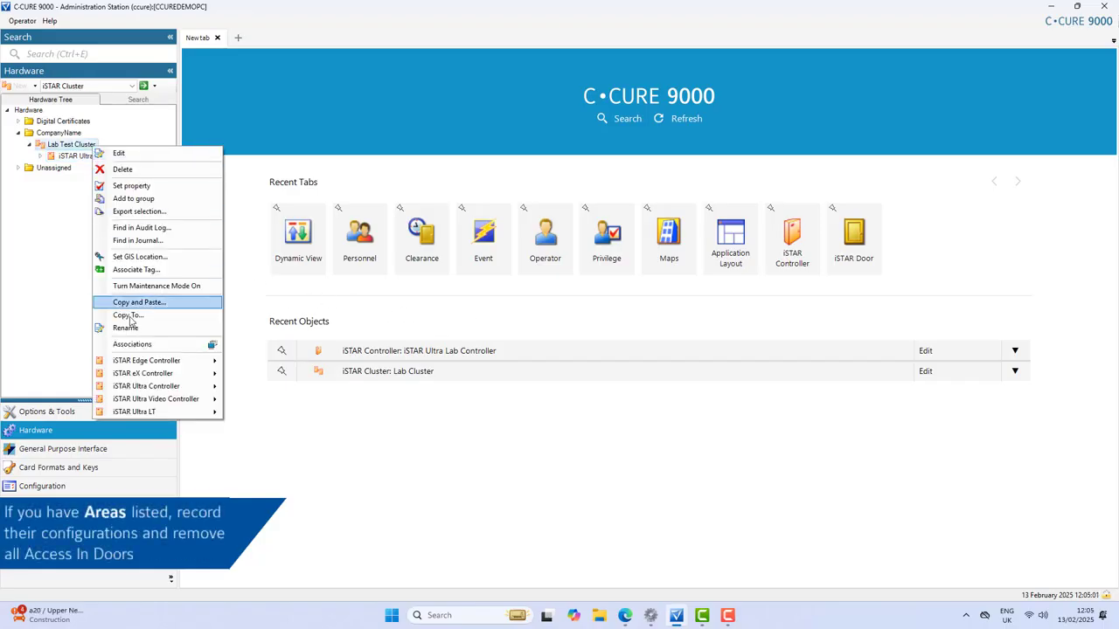
pyautogui.click(131, 345)
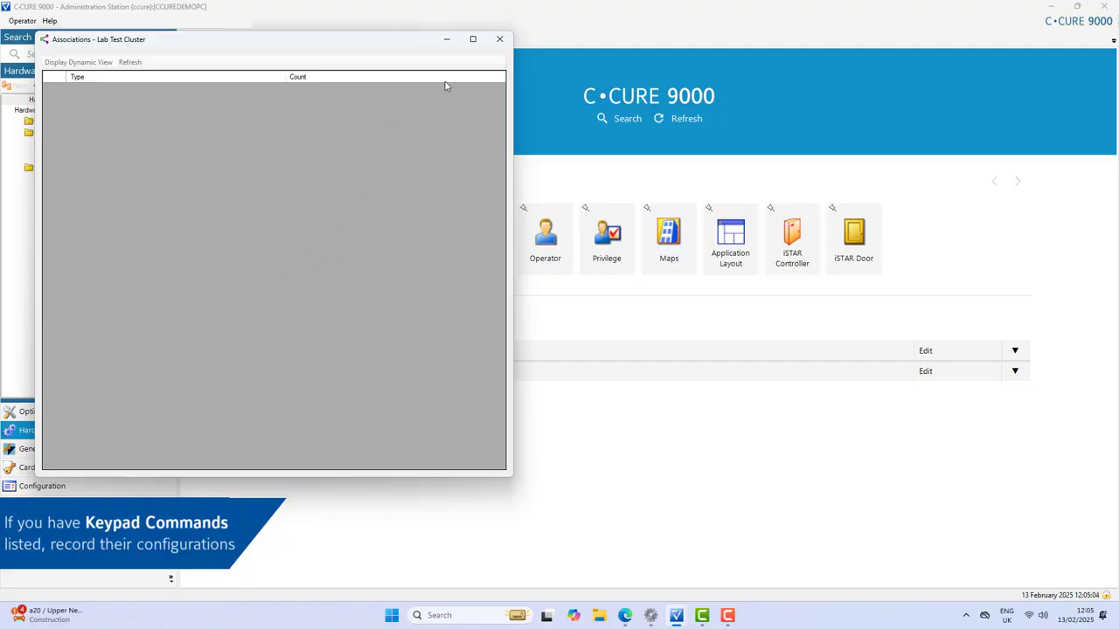
pyautogui.click(499, 38)
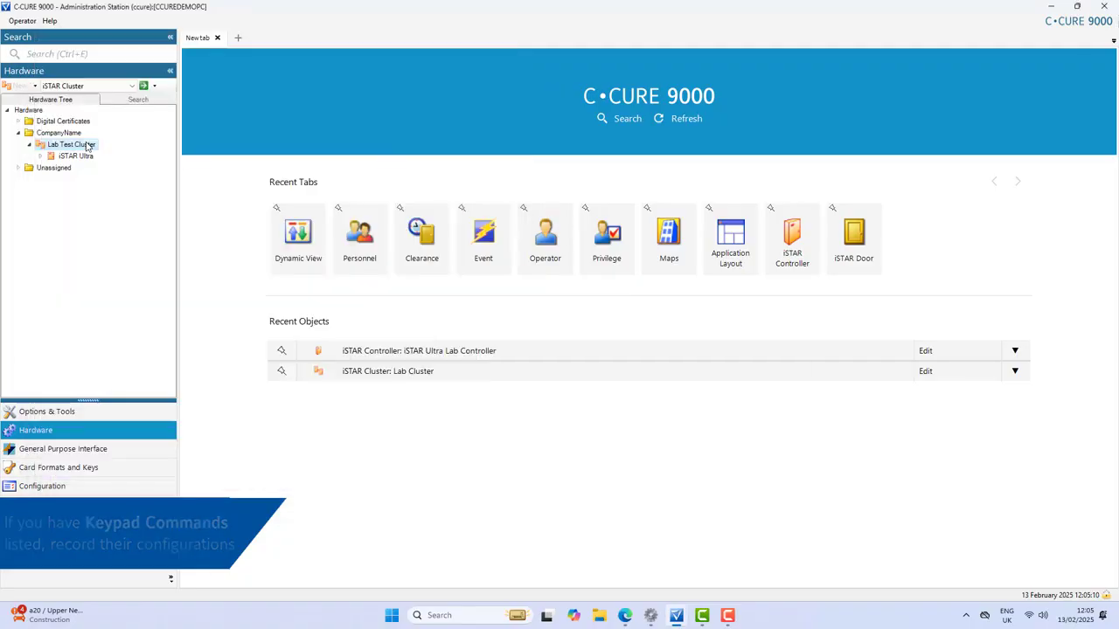
pyautogui.rightClick(86, 144)
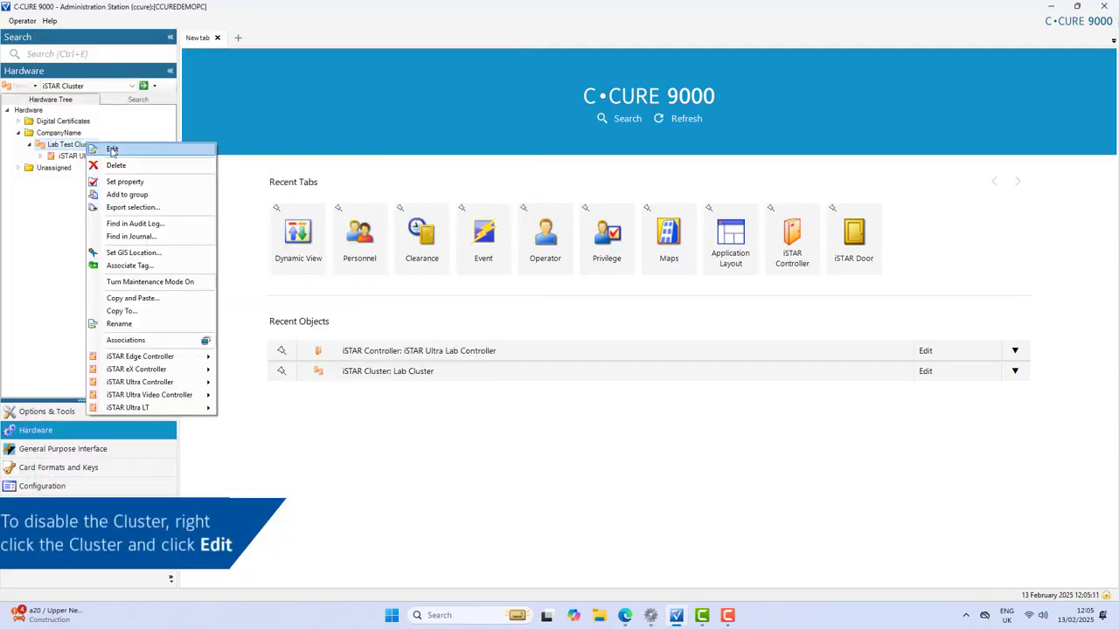
pyautogui.click(112, 151)
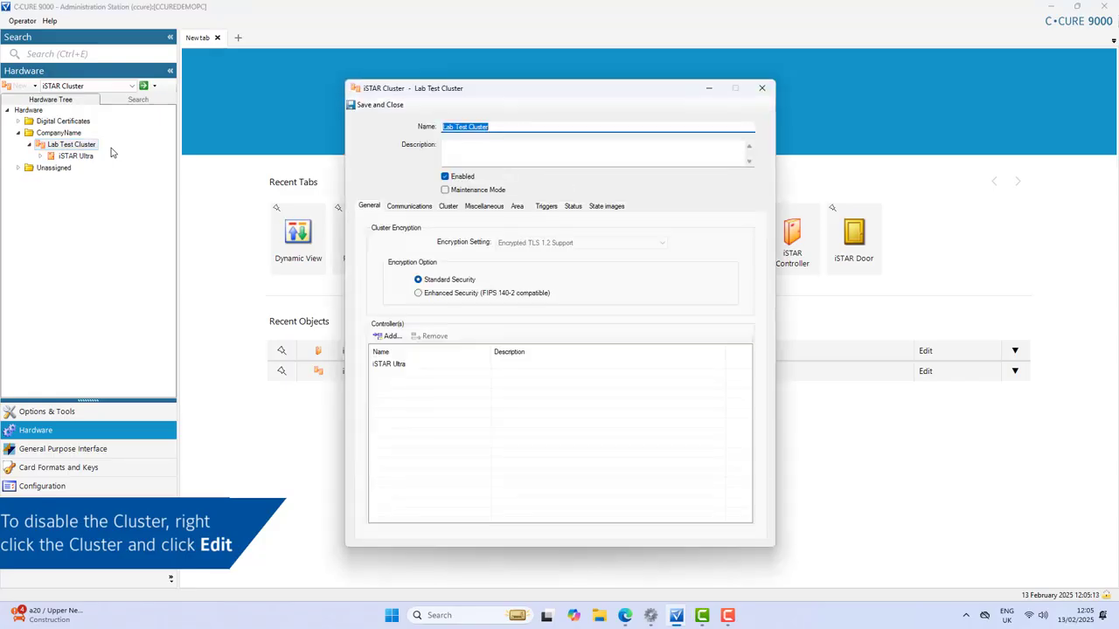
# Uncheck Enabled on Lab Test Cluster and save, then remove iSTAR Ultra from its Controllers and save
pyautogui.click(445, 177)
pyautogui.click(365, 104)
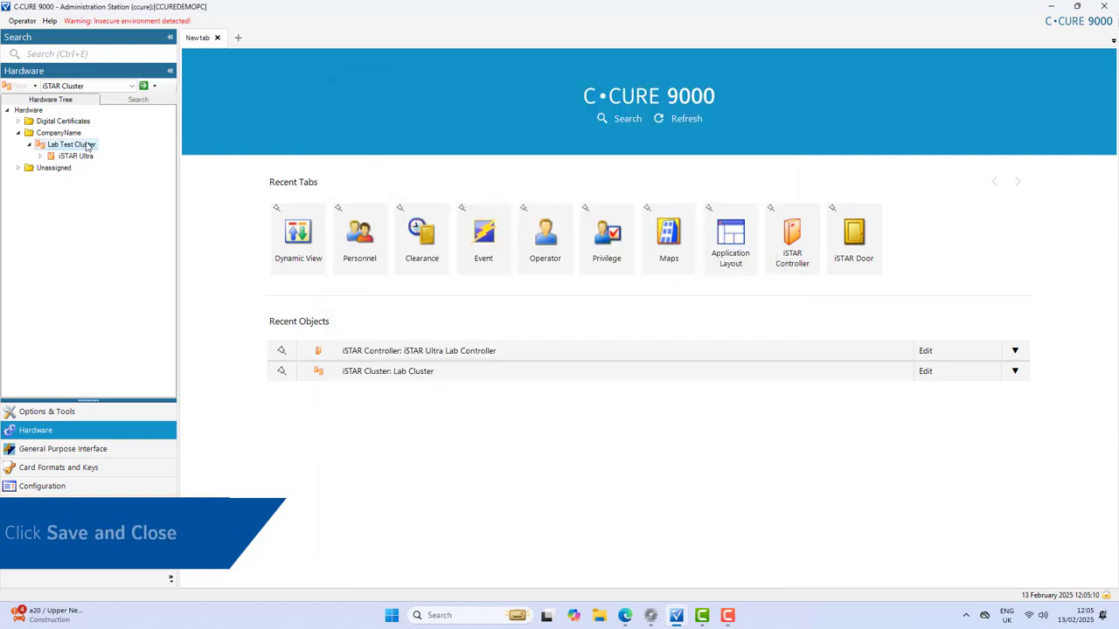
pyautogui.rightClick(87, 145)
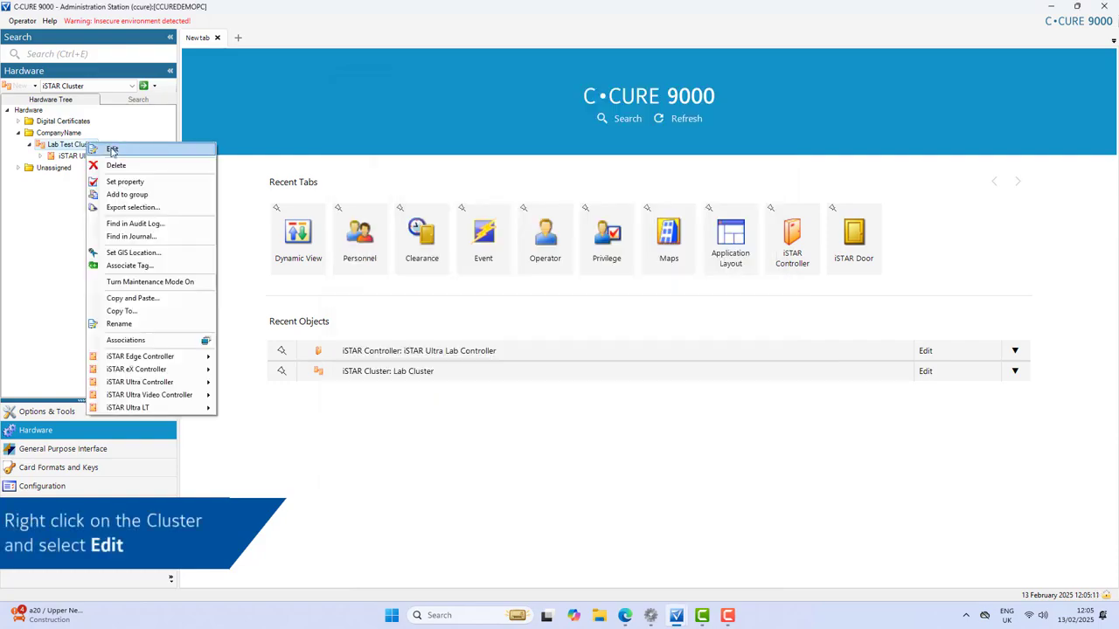
pyautogui.click(112, 150)
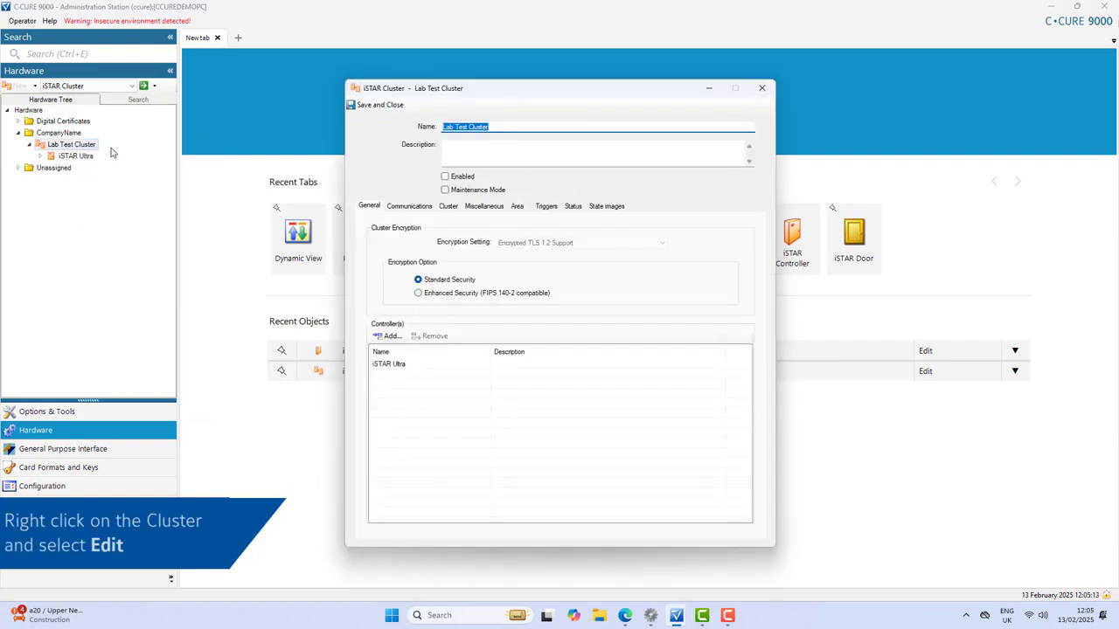
pyautogui.click(379, 367)
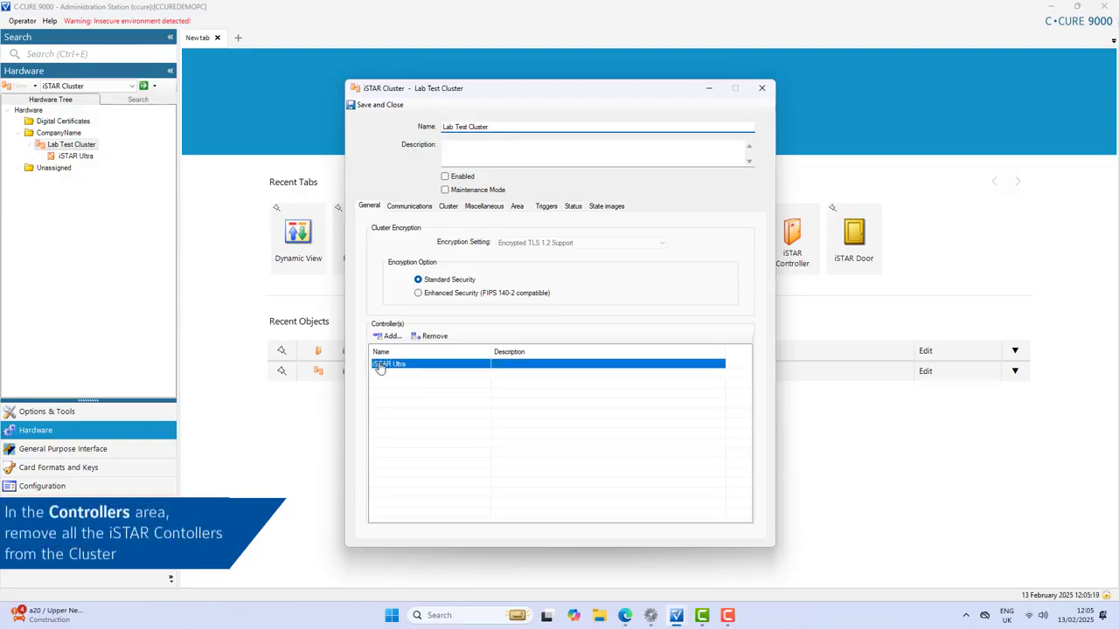
pyautogui.click(429, 336)
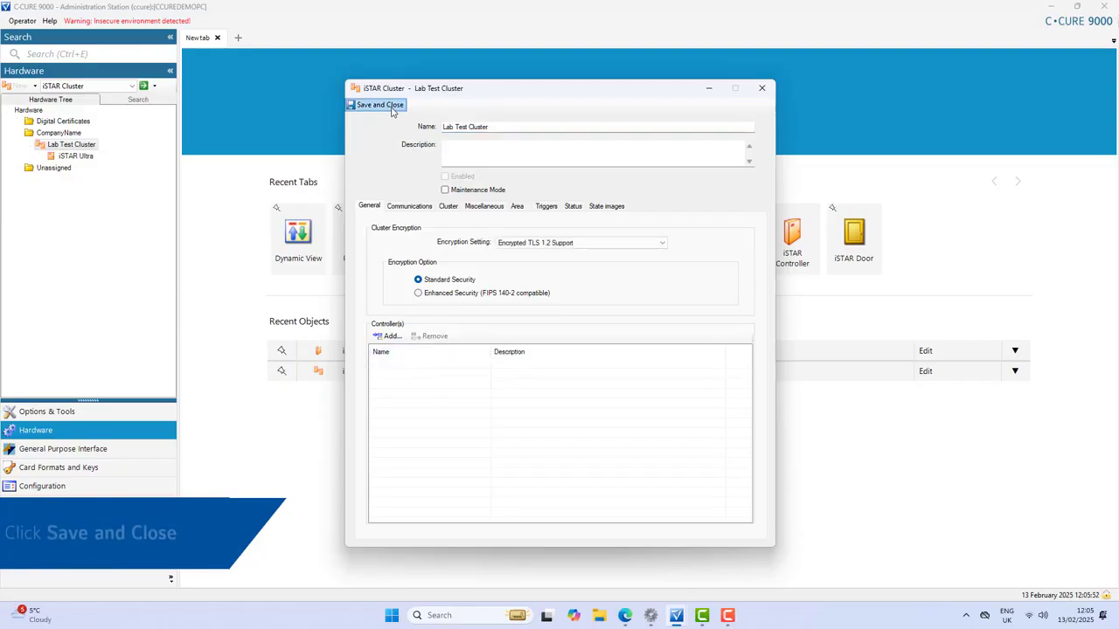
pyautogui.click(391, 106)
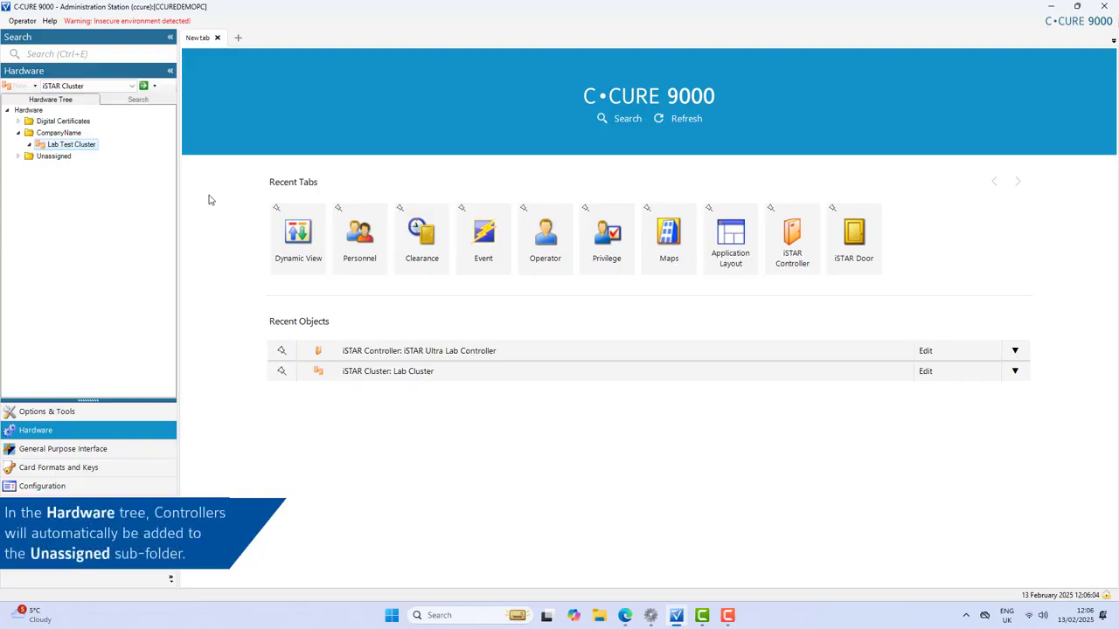
# Set Lab Test Cluster's Encryption Setting to Encrypted TLS 1.3 Support and save it
pyautogui.click(19, 156)
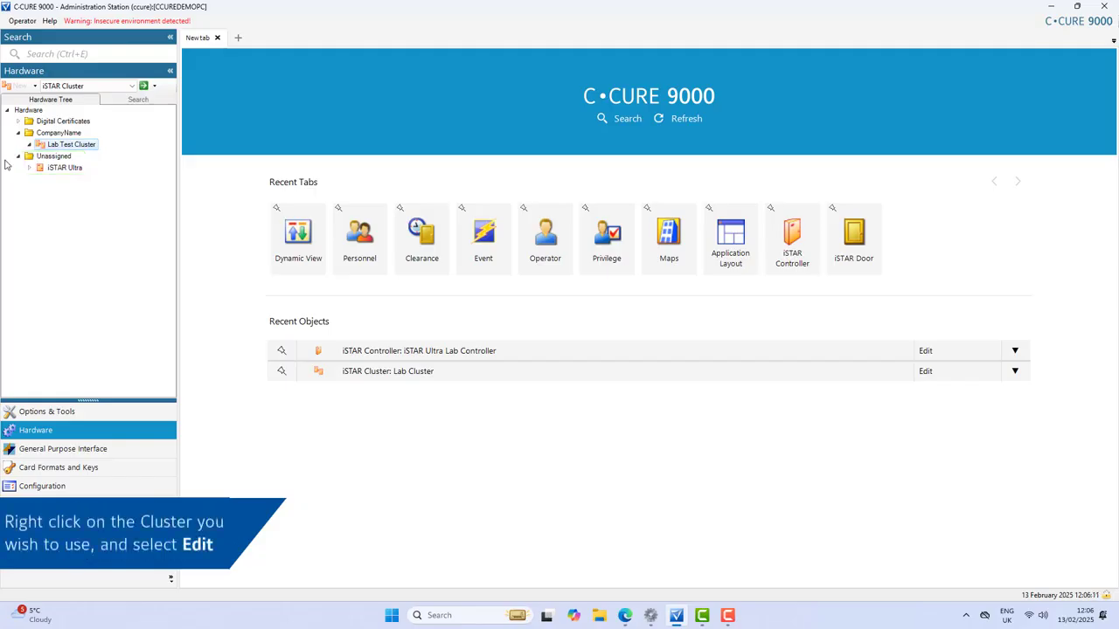
pyautogui.rightClick(89, 150)
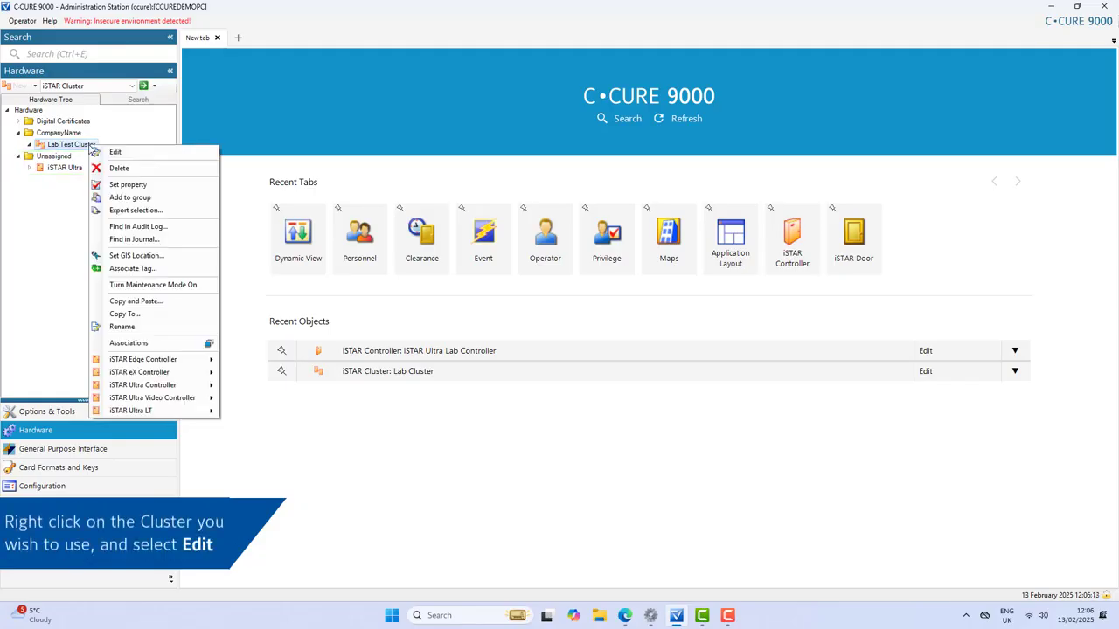
pyautogui.click(110, 152)
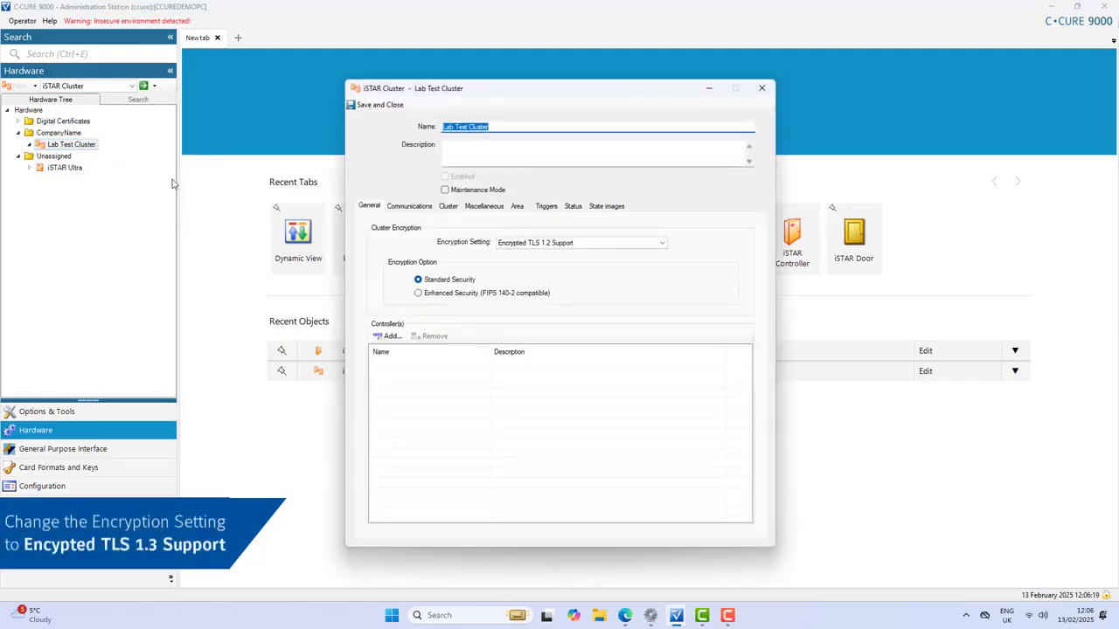
pyautogui.click(567, 242)
pyautogui.click(584, 256)
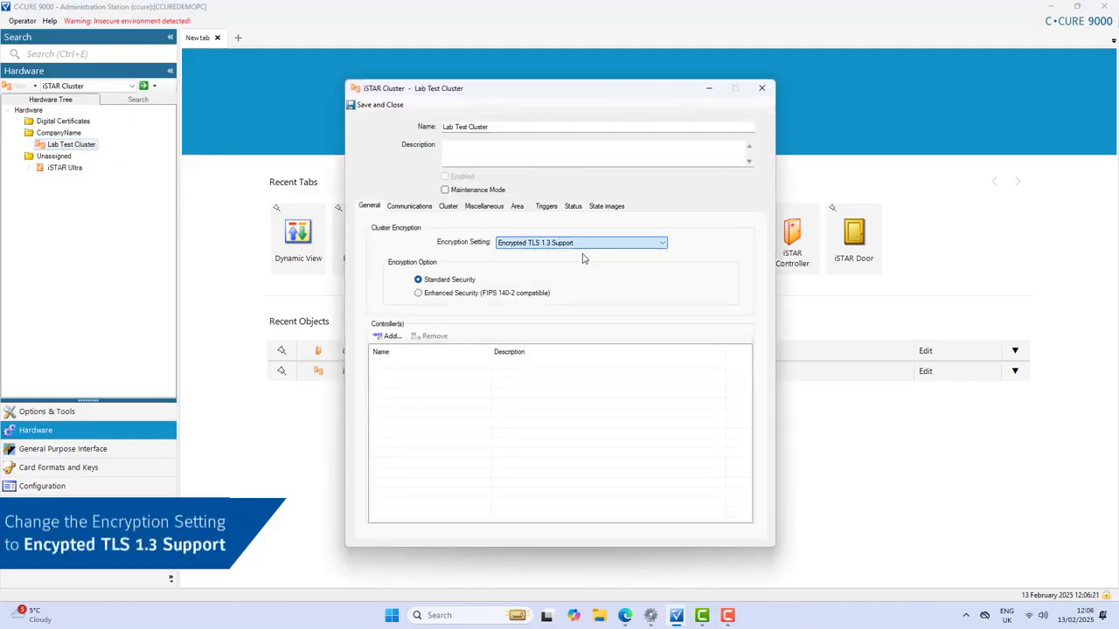
pyautogui.click(376, 105)
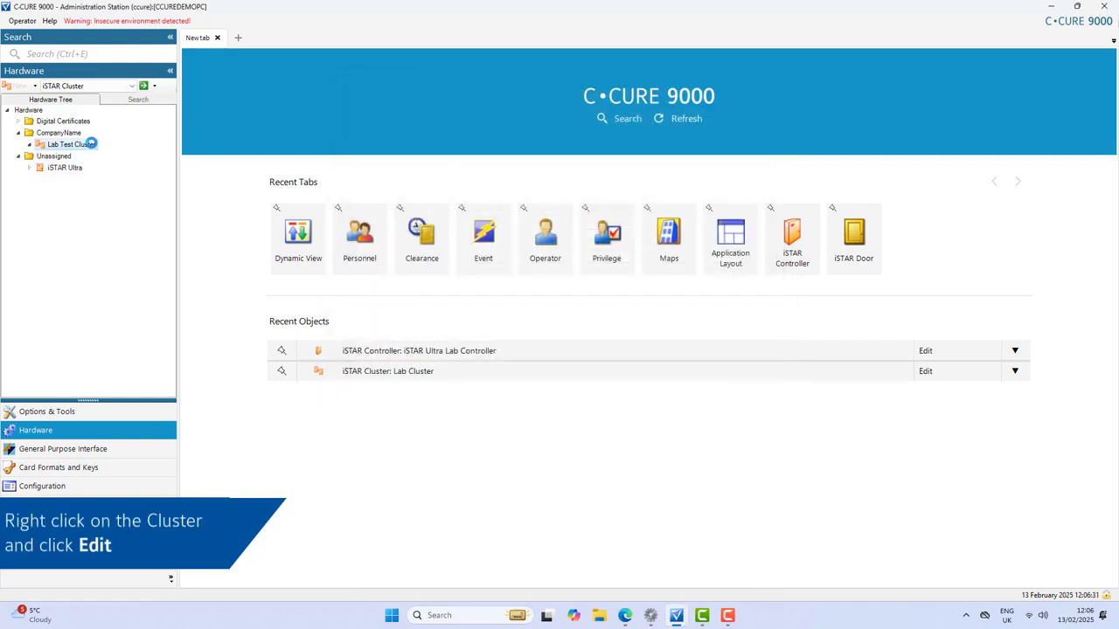
# Add iSTAR Ultra to Lab Test Cluster's Controller(s) list
pyautogui.rightClick(92, 144)
pyautogui.click(119, 151)
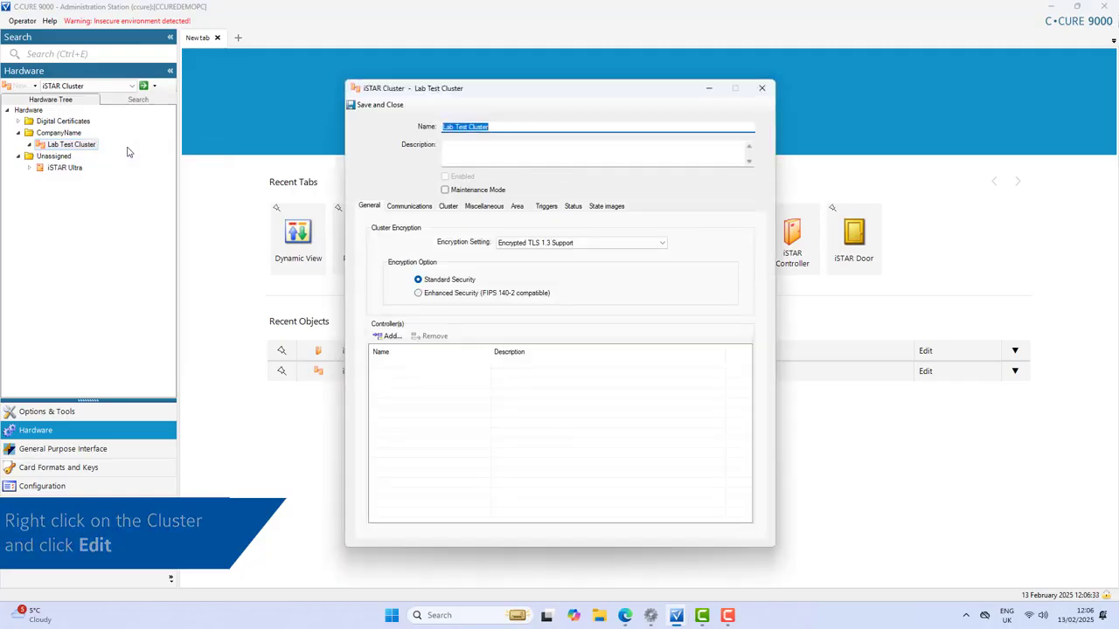
pyautogui.click(387, 336)
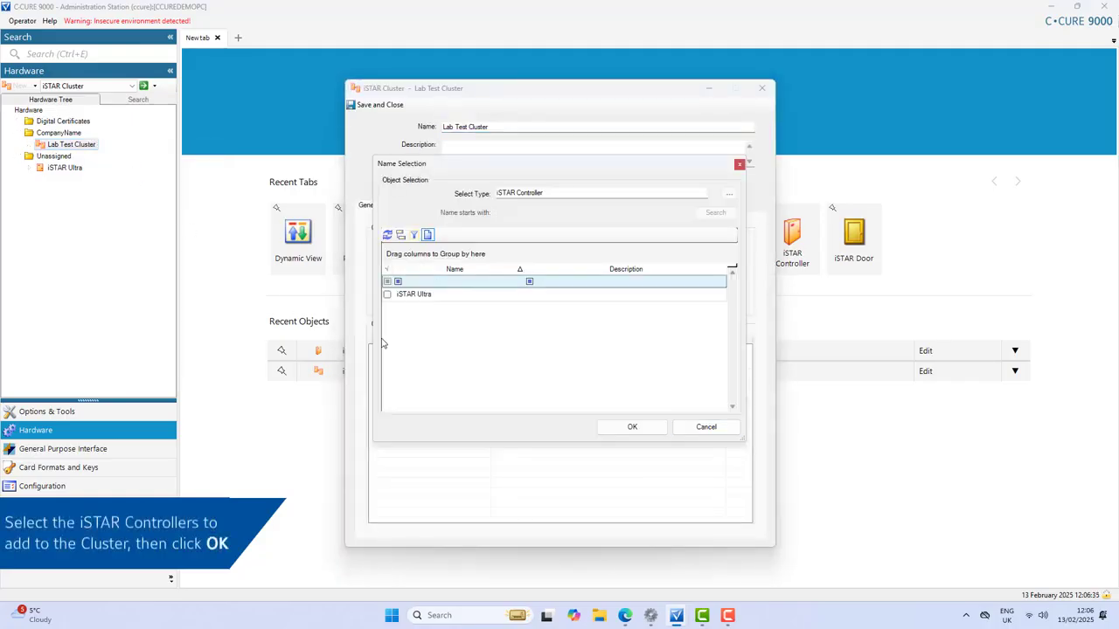
pyautogui.click(409, 297)
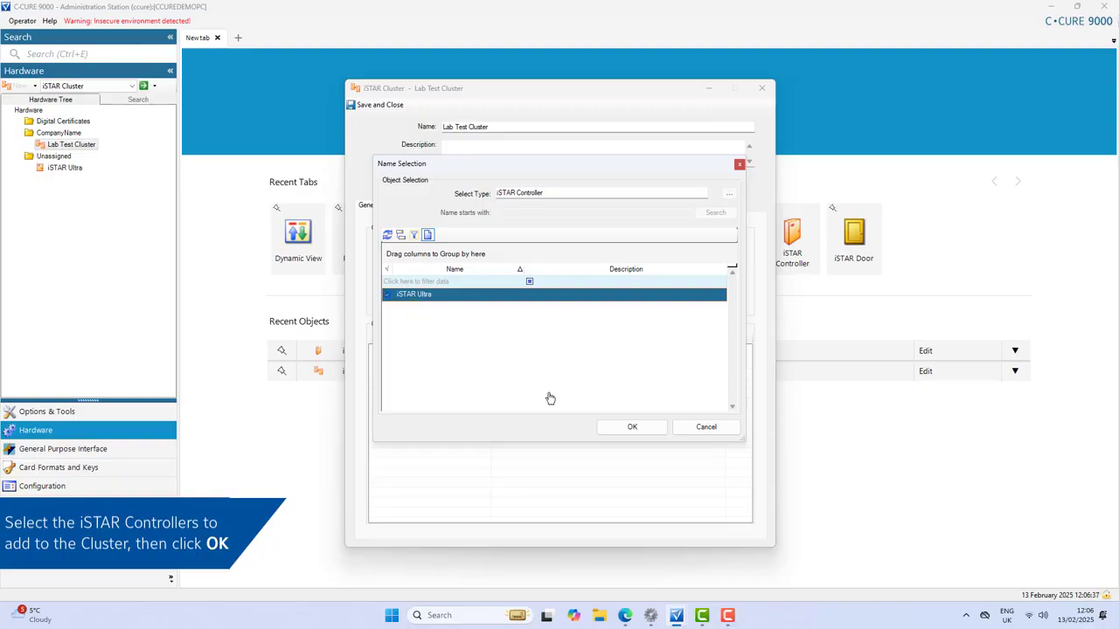
pyautogui.click(629, 427)
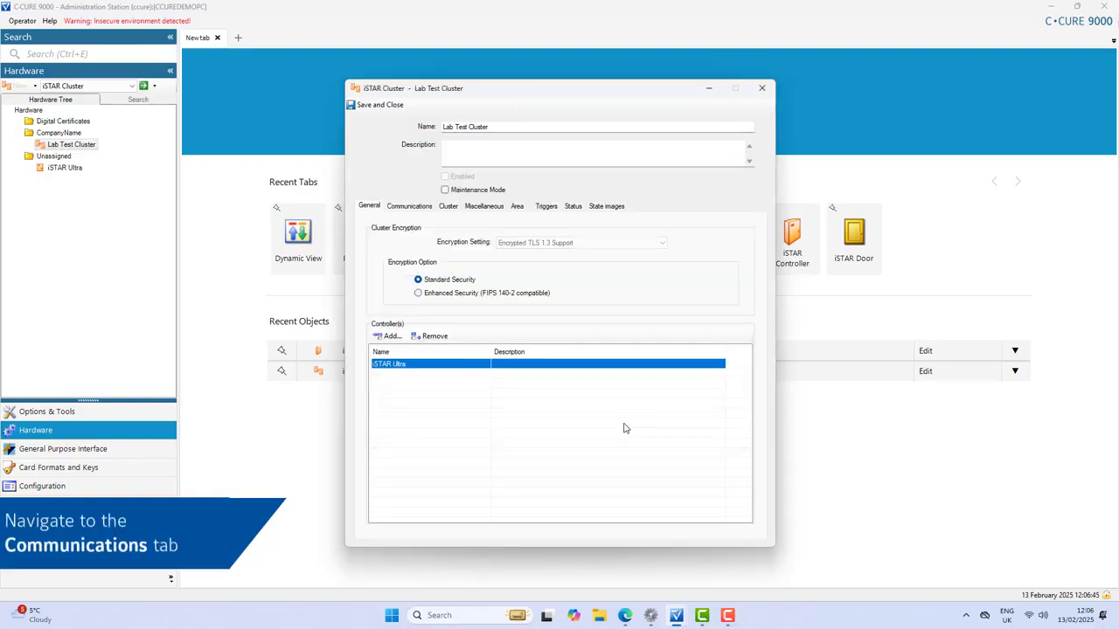
# Make iSTAR Ultra both the primary and secondary NIC host controller on Communications
pyautogui.click(411, 206)
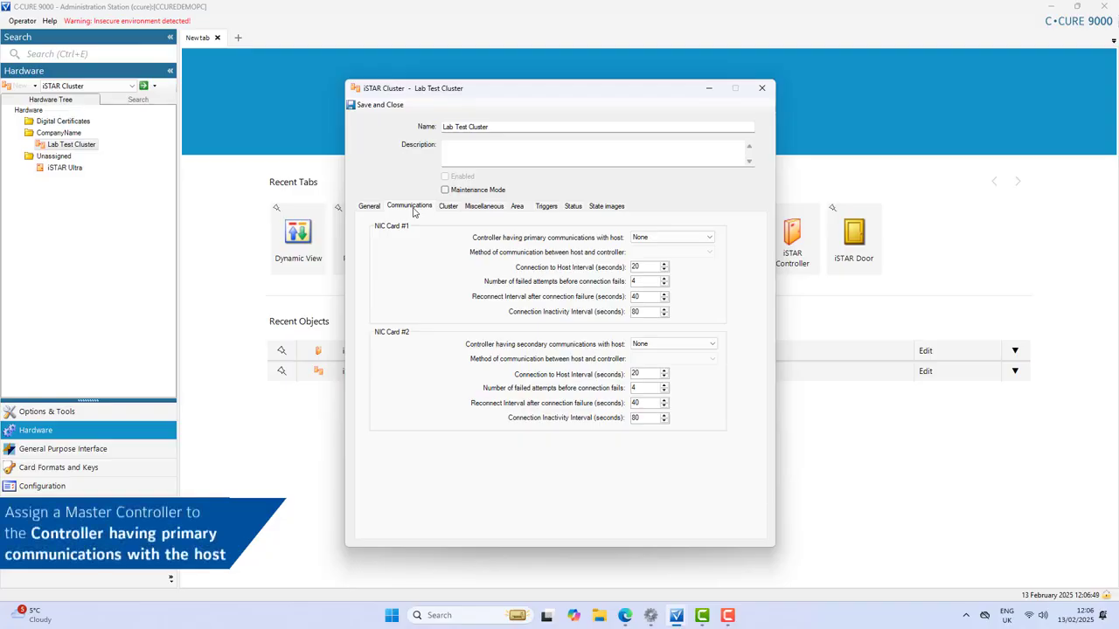
pyautogui.click(640, 235)
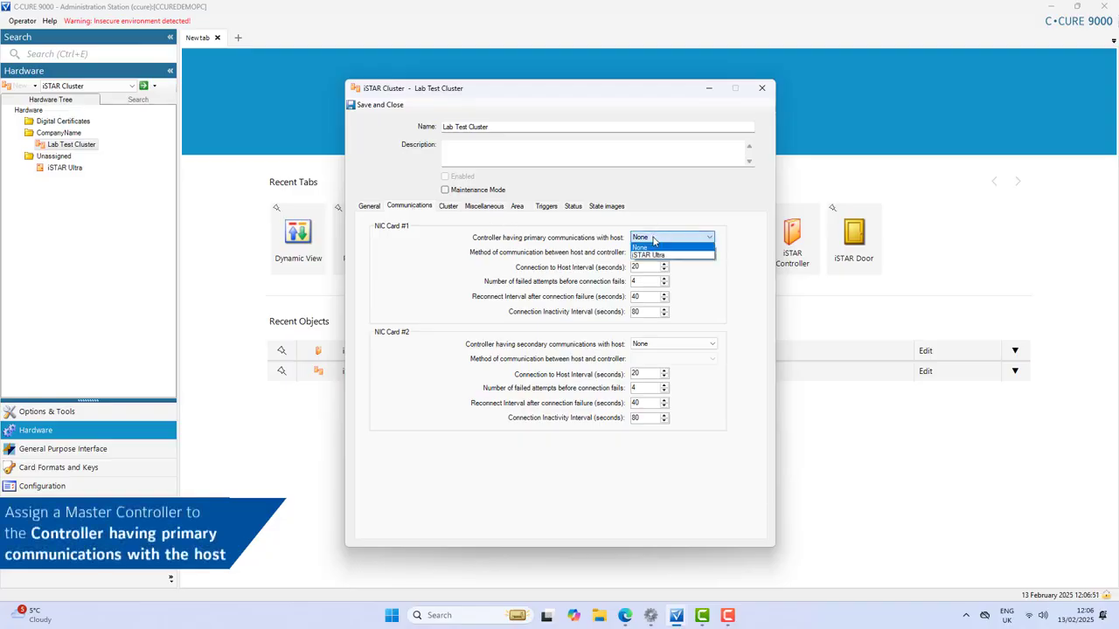
pyautogui.click(660, 253)
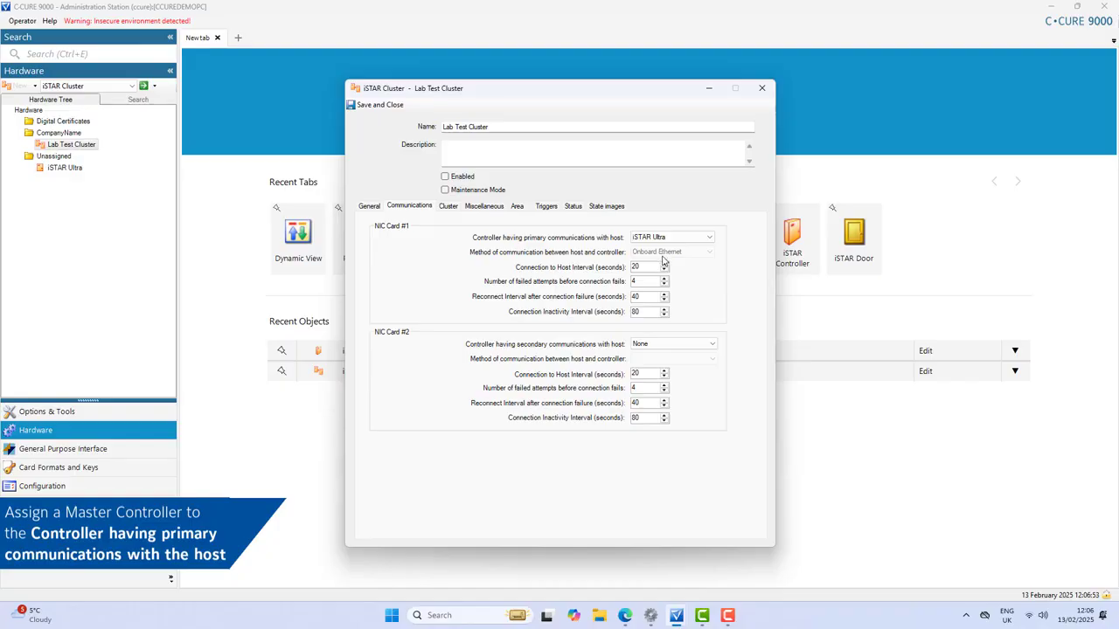
pyautogui.click(682, 343)
pyautogui.click(682, 362)
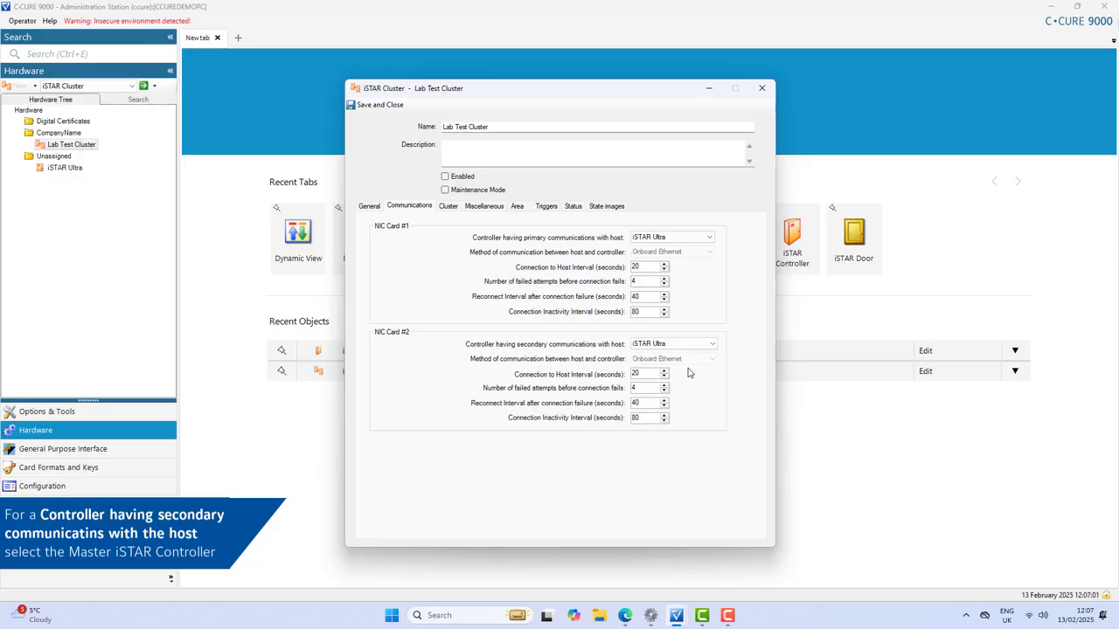
# Enable the cluster, save and close, and confirm bringing the primary controller online
pyautogui.click(445, 176)
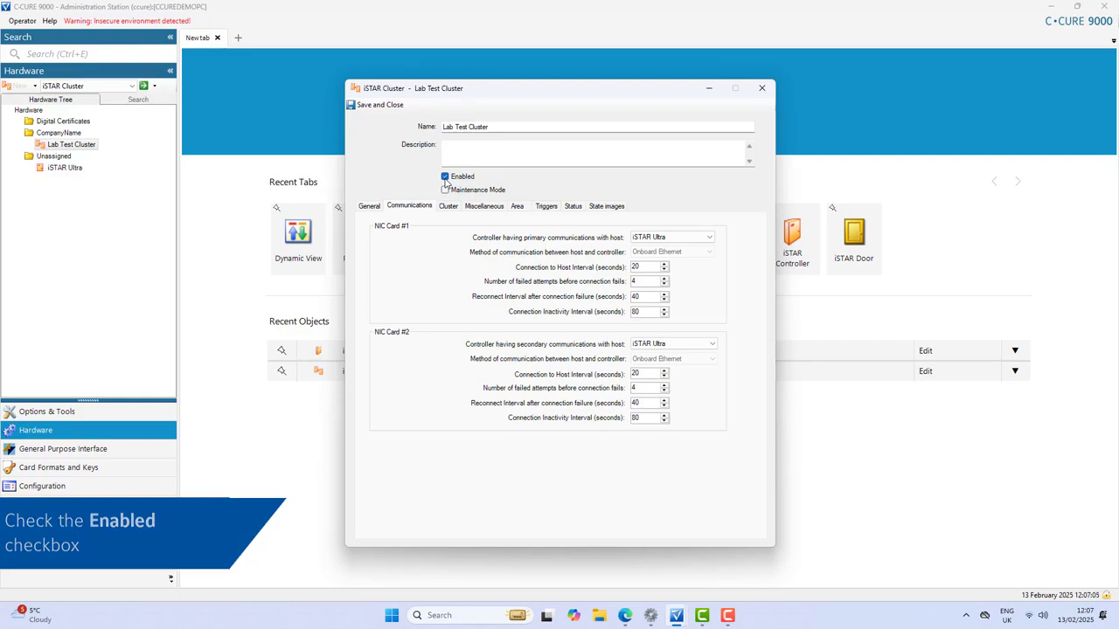
pyautogui.click(378, 105)
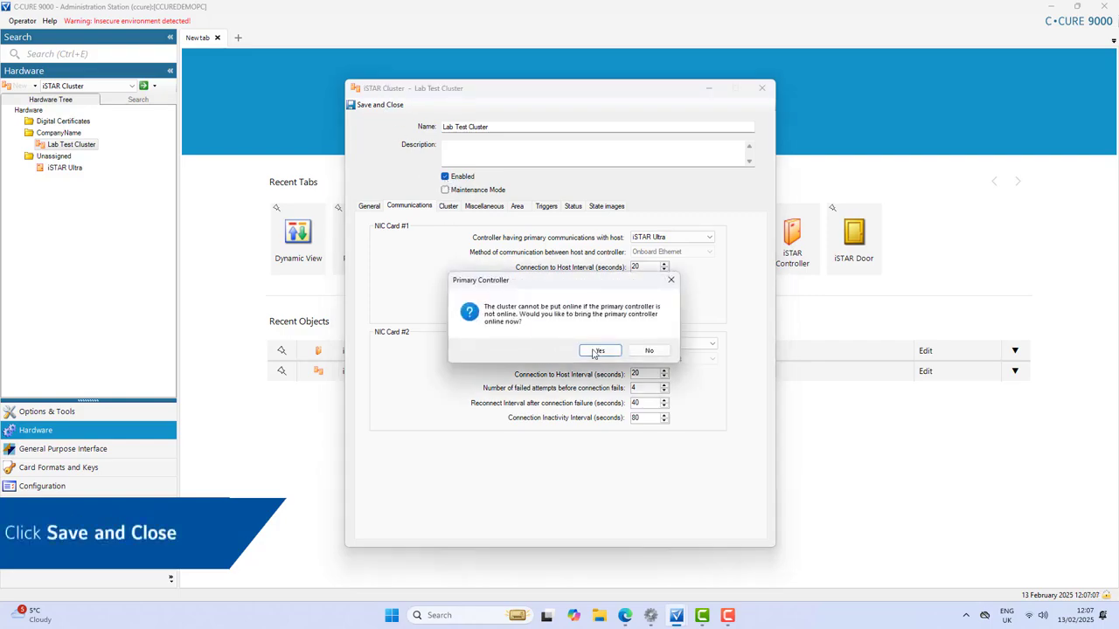
pyautogui.click(597, 351)
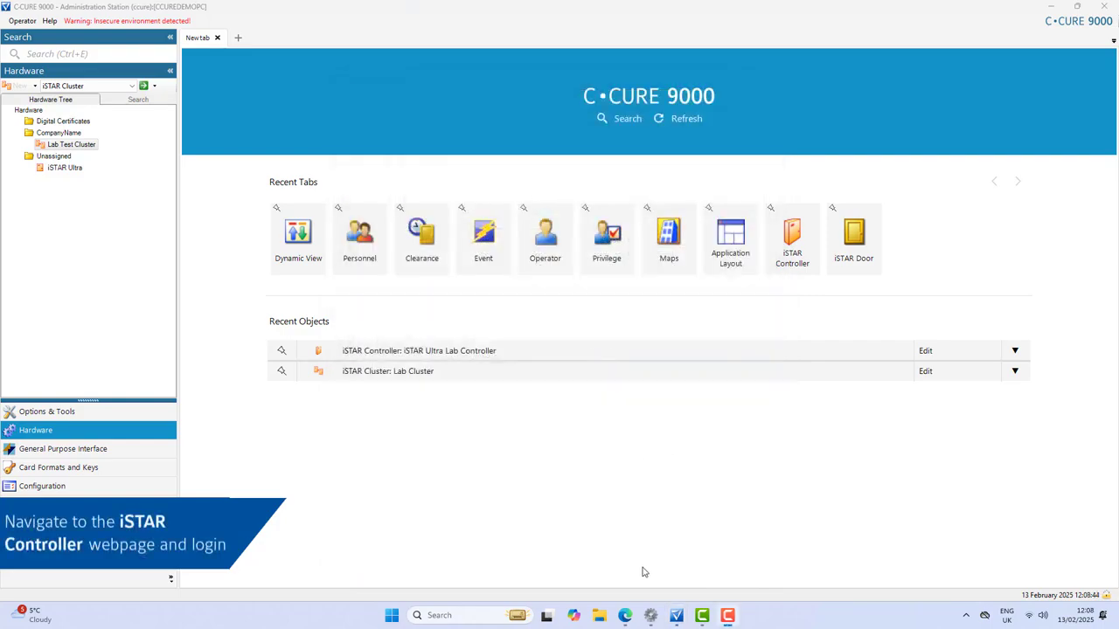
# Log in to the iSTAR Ultra controller's web page with its password
pyautogui.click(625, 615)
pyautogui.click(583, 269)
pyautogui.write('••••••••••')
pyautogui.press('Return')
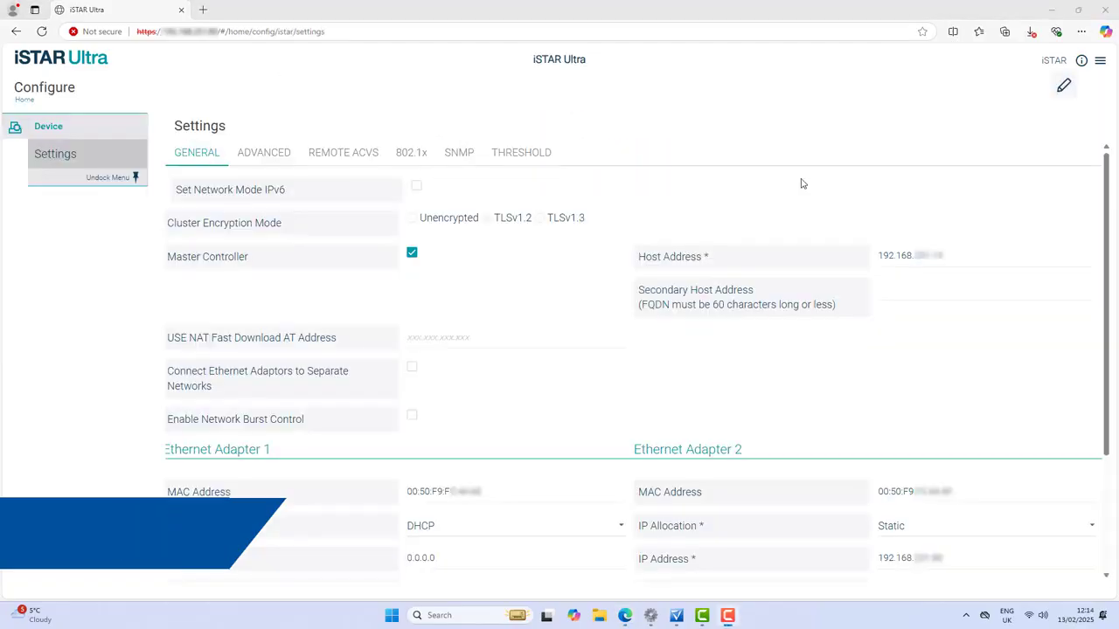
# Change the cluster encryption mode to TLSv1.3 and save it
pyautogui.click(1064, 86)
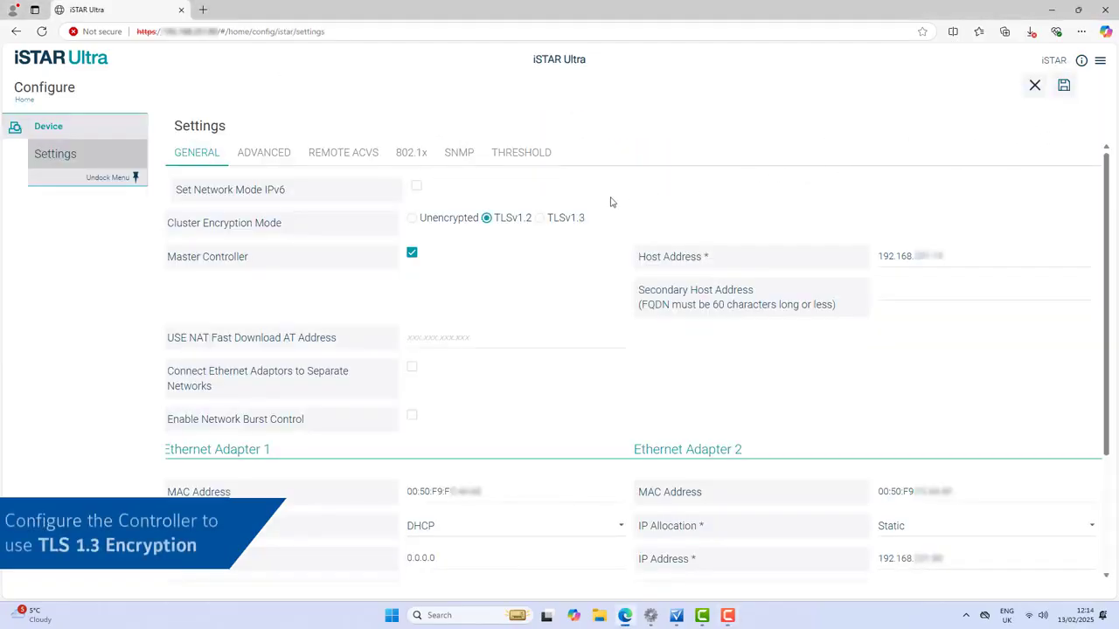
pyautogui.click(541, 222)
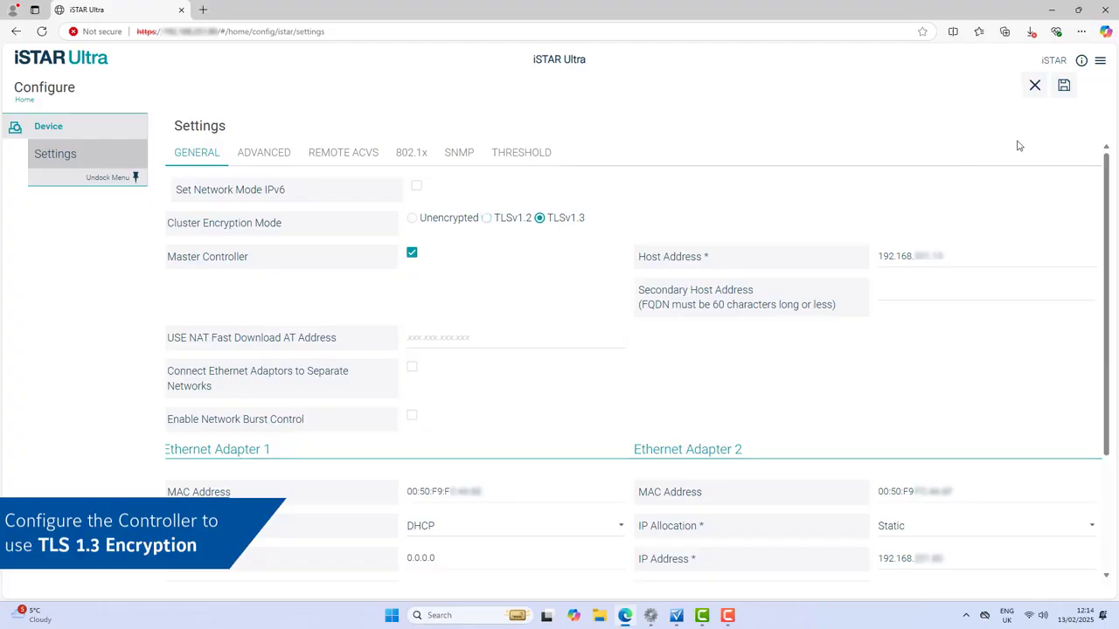
pyautogui.click(1063, 85)
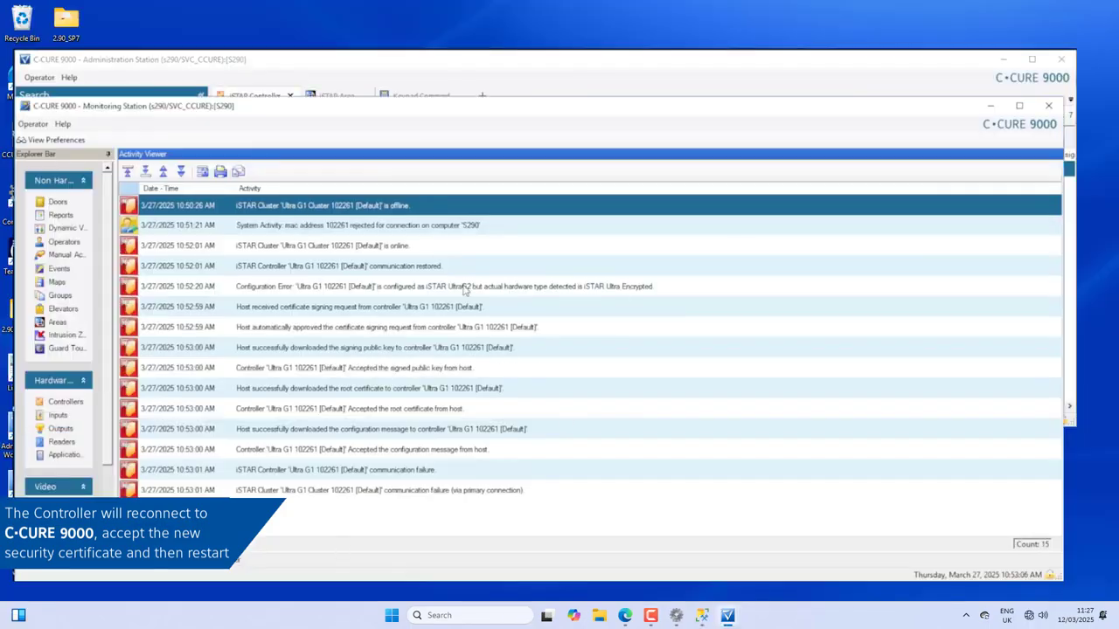
# Review the configuration-error and certificate-request activity entries, then bring the iSTAR Controller status list forward
pyautogui.click(464, 290)
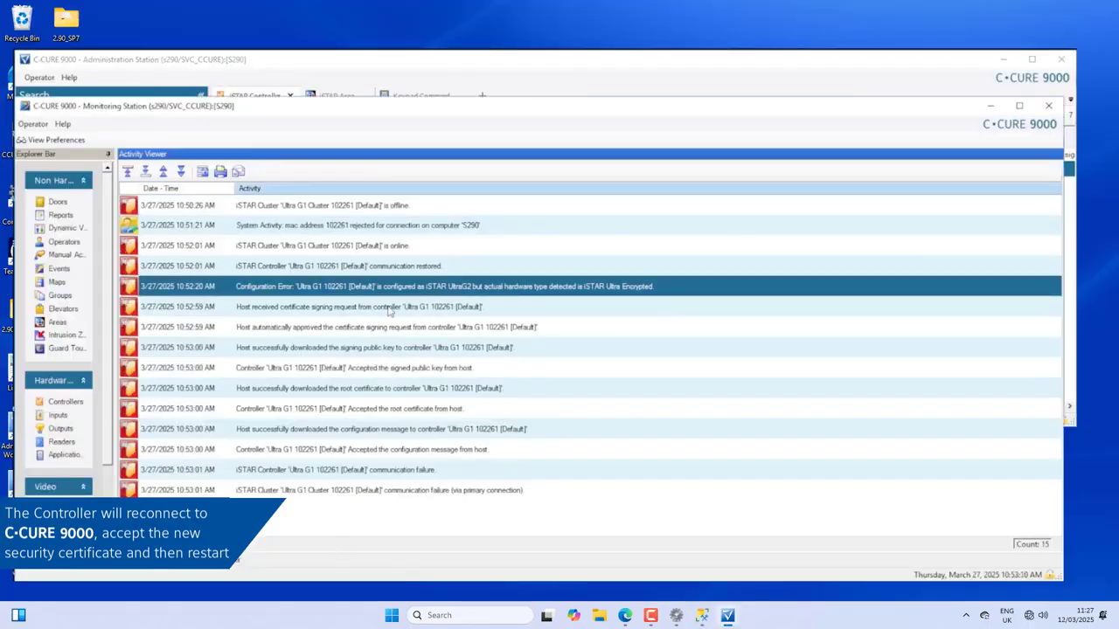
pyautogui.click(390, 309)
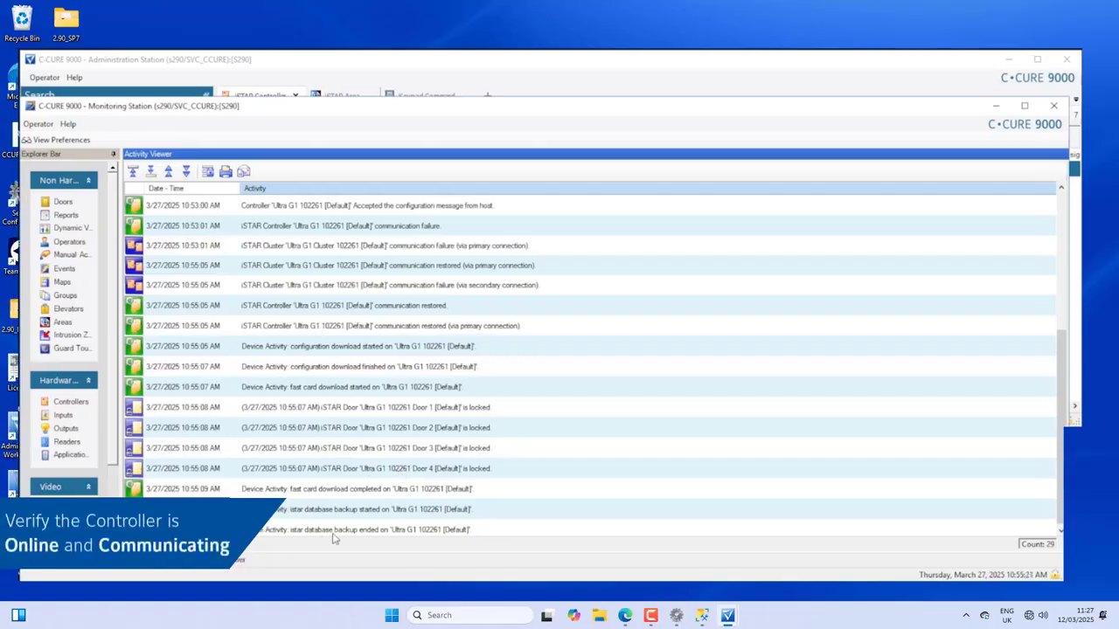
pyautogui.click(514, 69)
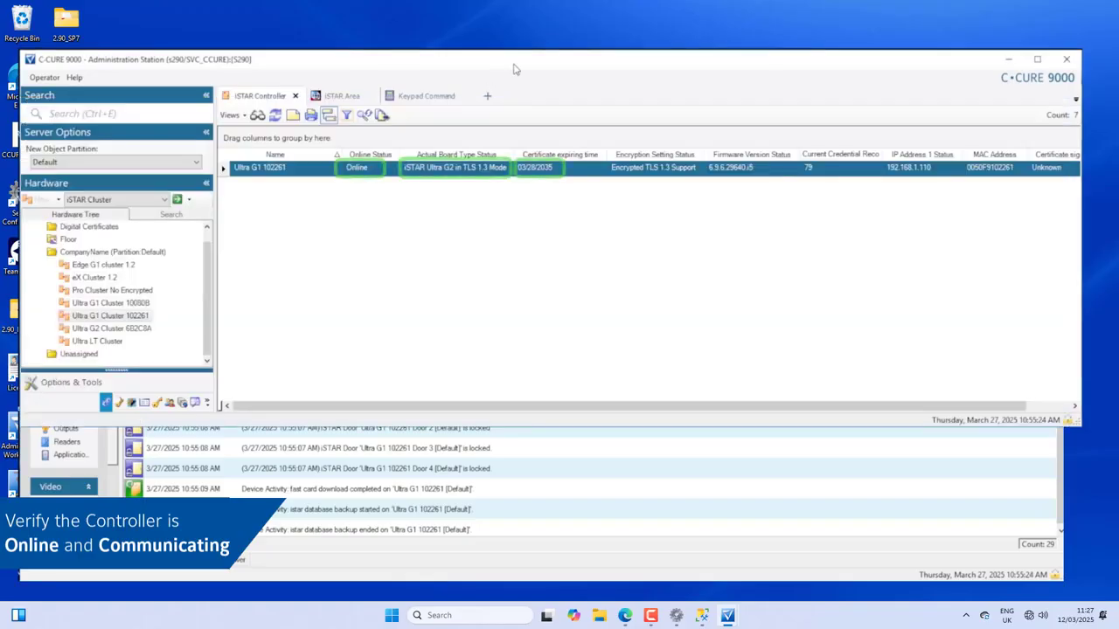